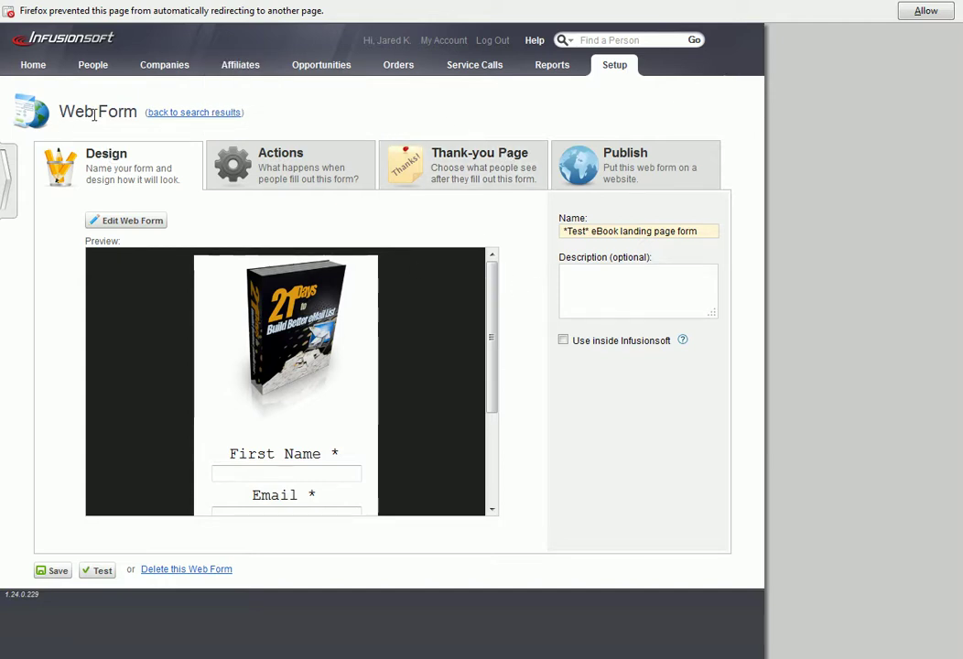
# Step: Scroll through the *Test* eBook opt-in form preview to check its Download Now button
pyautogui.moveTo(66, 107); pyautogui.dragTo(145, 117)
pyautogui.moveTo(492, 312); pyautogui.dragTo(492, 364)
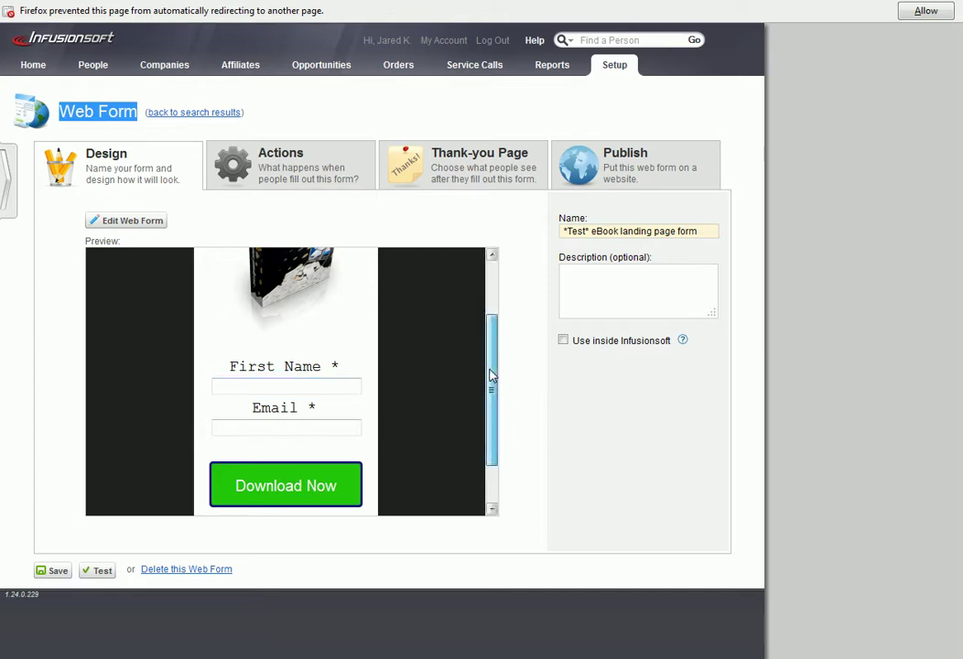
pyautogui.scroll(2, 485, 373)
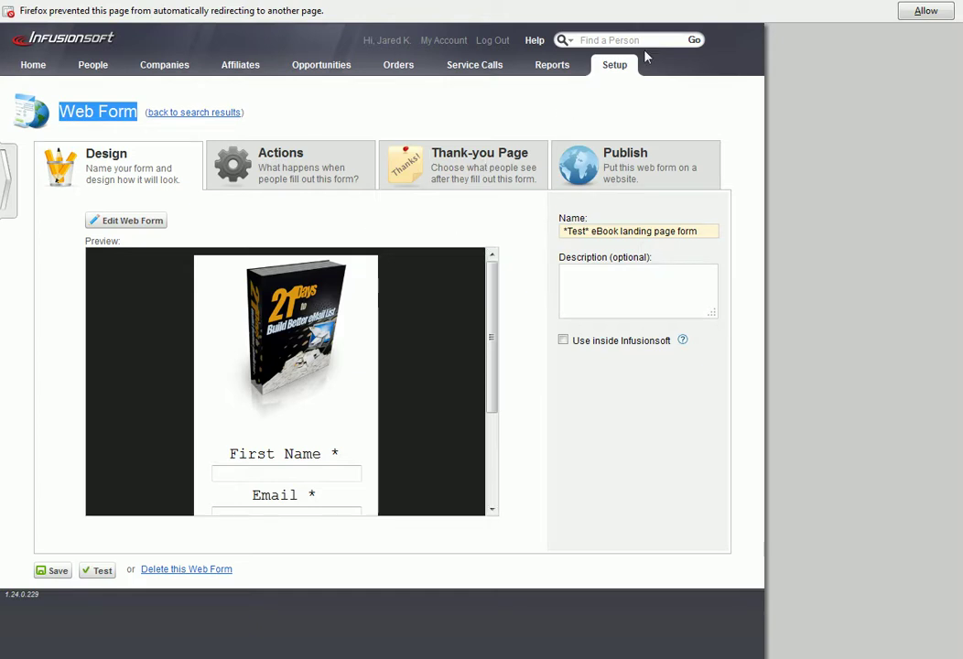
pyautogui.moveTo(621, 66)
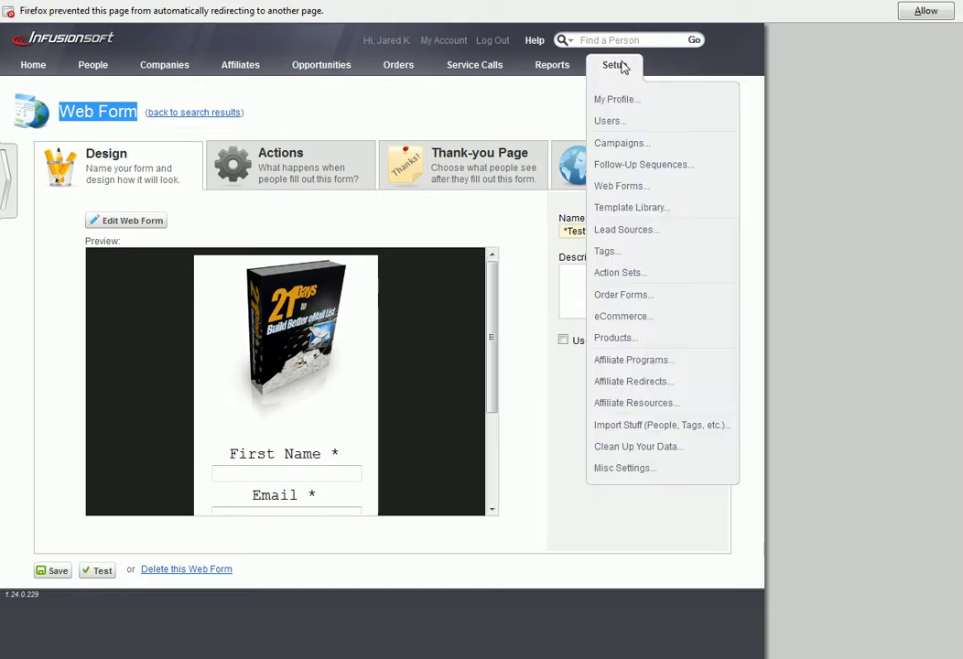
# Step: Open the Twitter Landing Page Test template from the Template Library and scroll to its email body
pyautogui.click(622, 208)
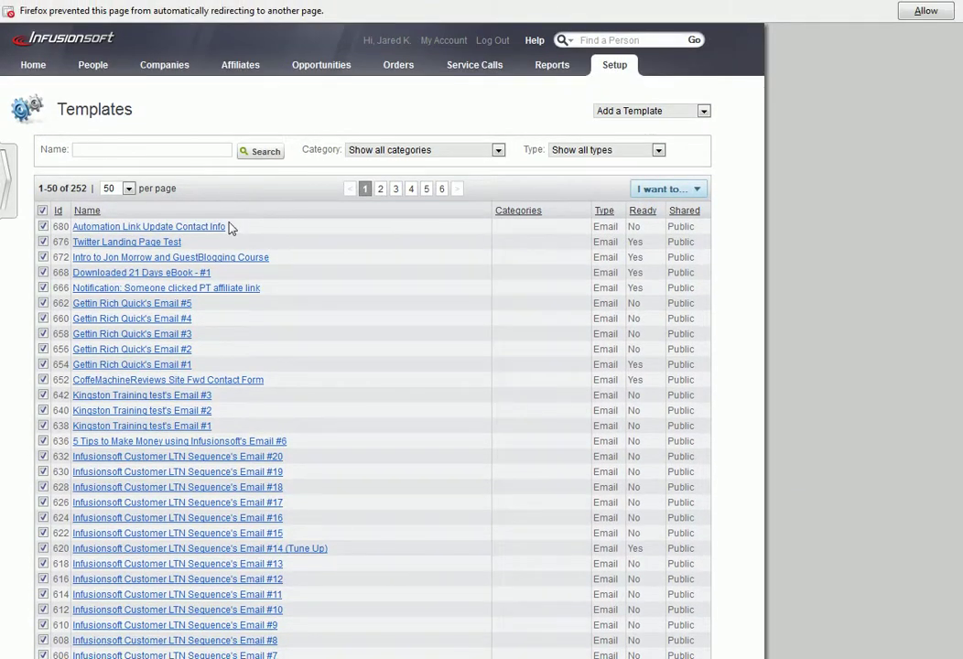
pyautogui.click(106, 243)
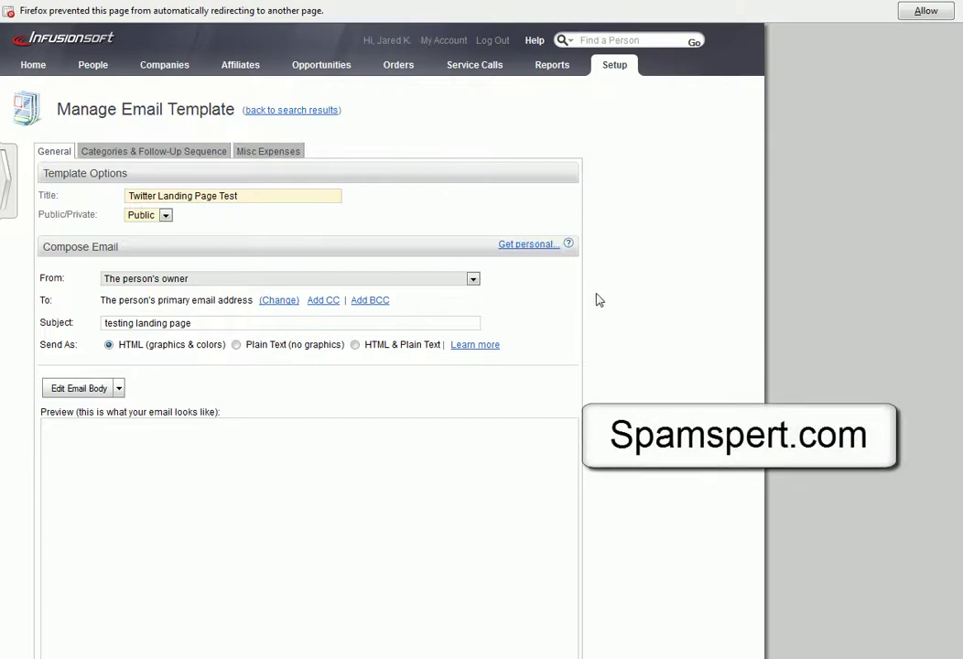
pyautogui.scroll(-2, 644, 301)
pyautogui.scroll(-5, 644, 302)
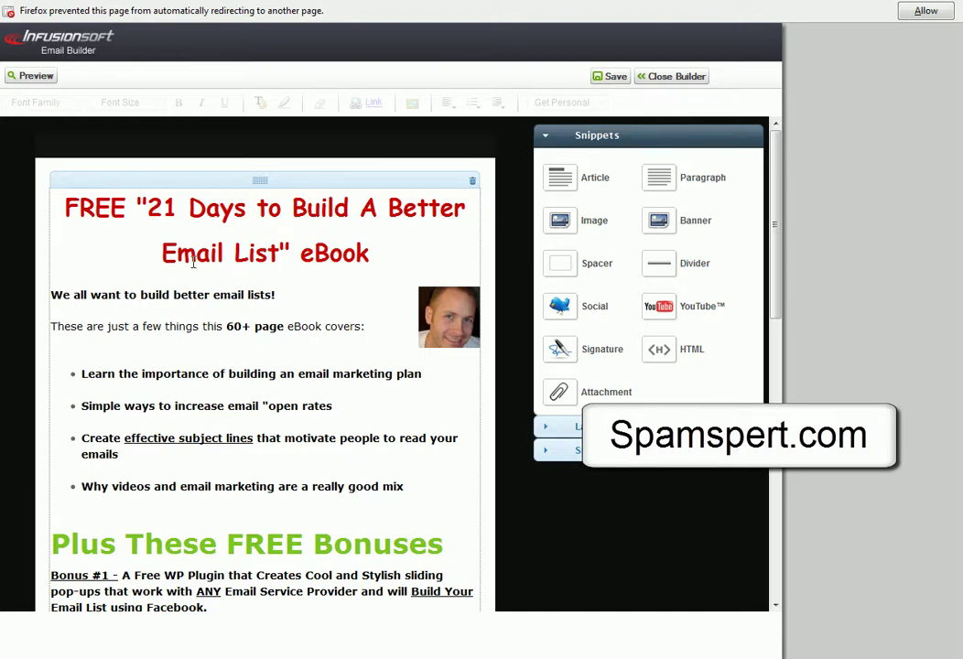
# Step: In the email's Layout settings, keep Show Form on and pick the *Test* eBook landing page form
pyautogui.click(214, 295)
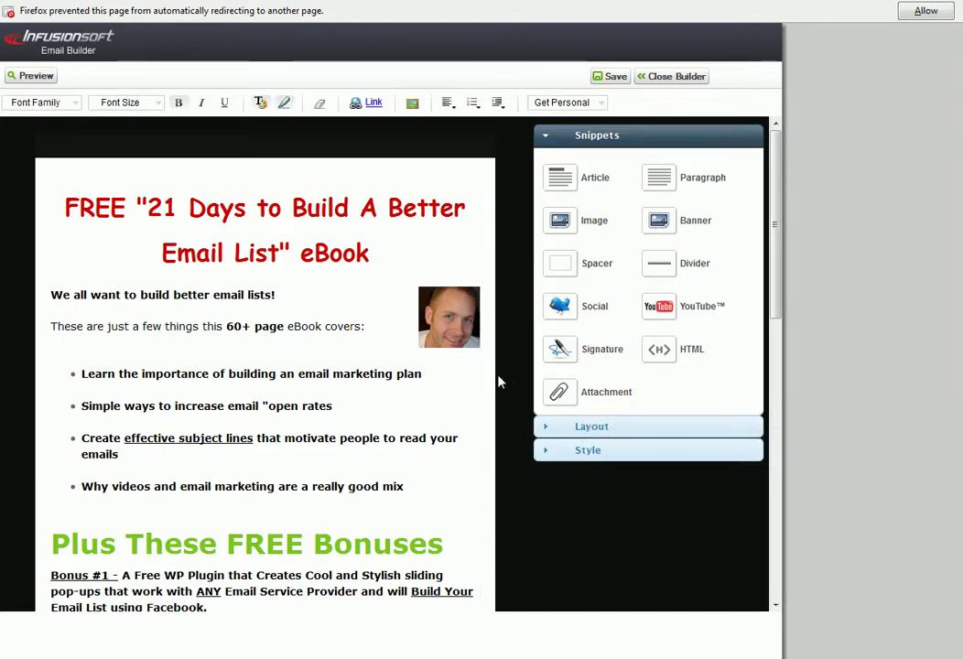
pyautogui.click(545, 432)
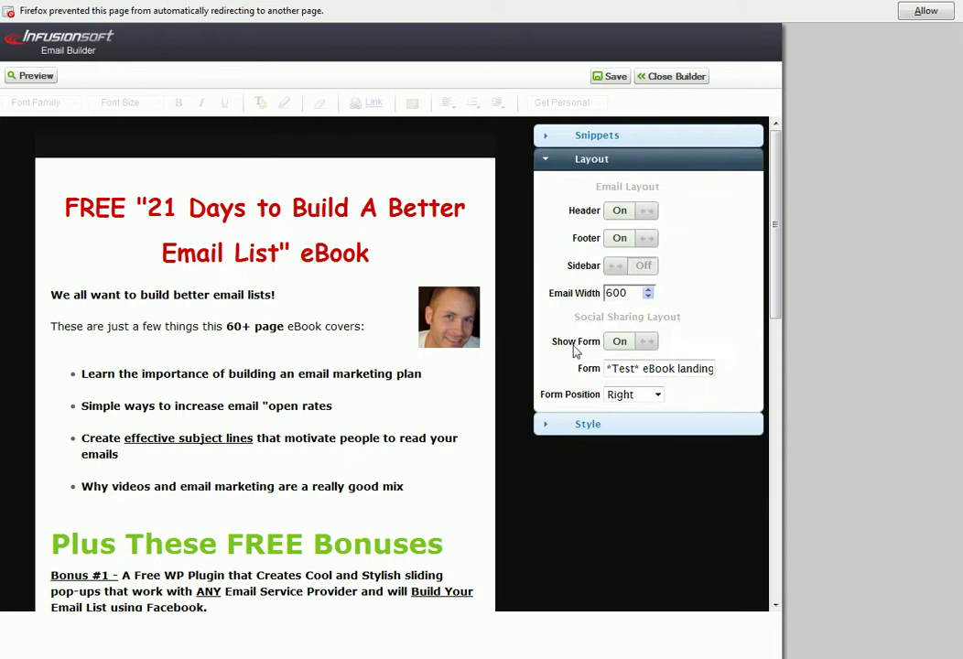
pyautogui.tripleClick(564, 344)
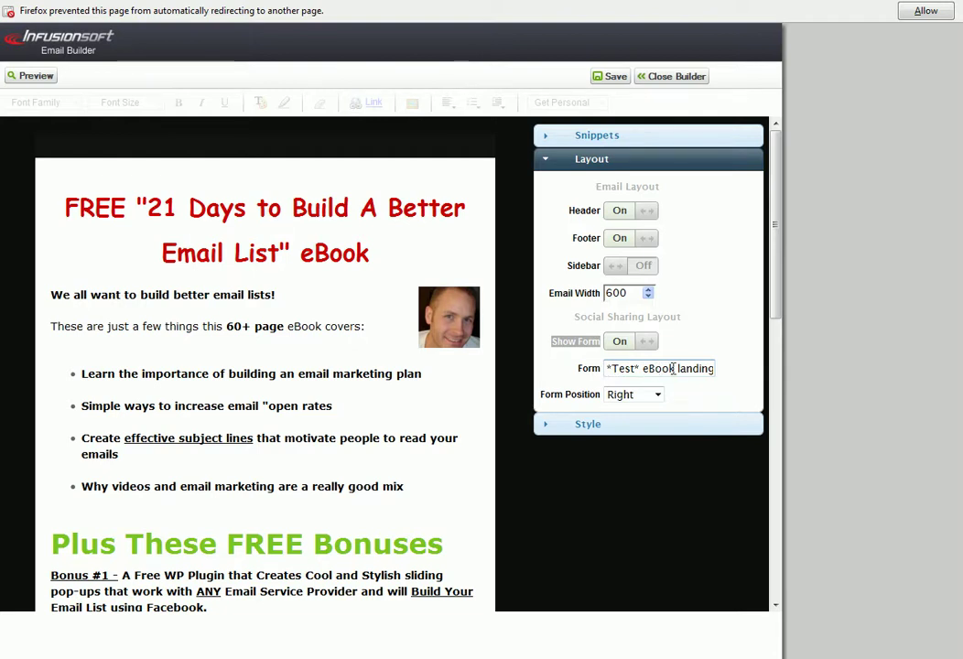
pyautogui.click(671, 368)
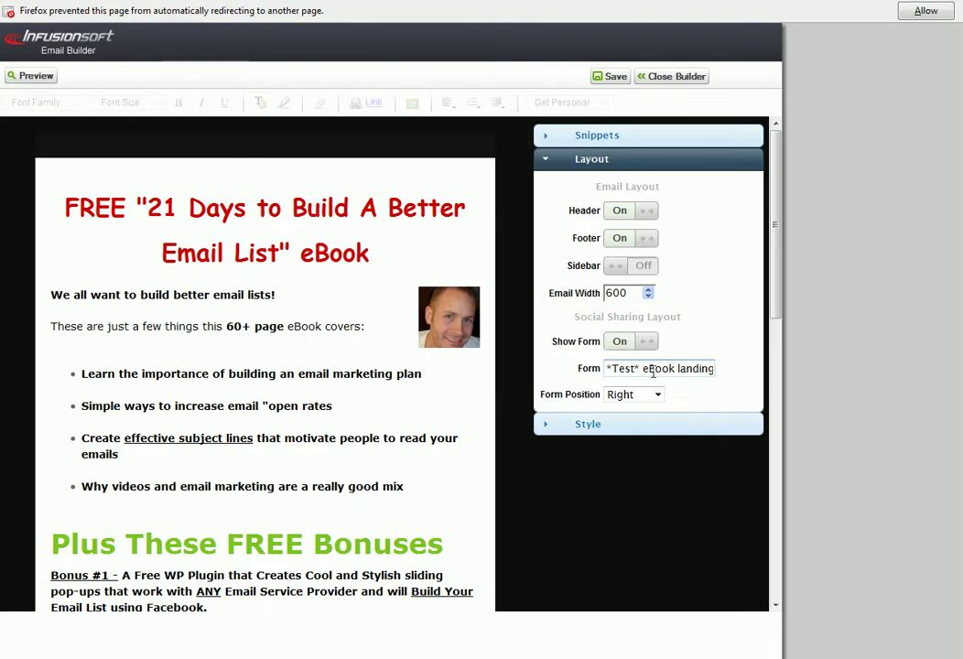
pyautogui.click(653, 369)
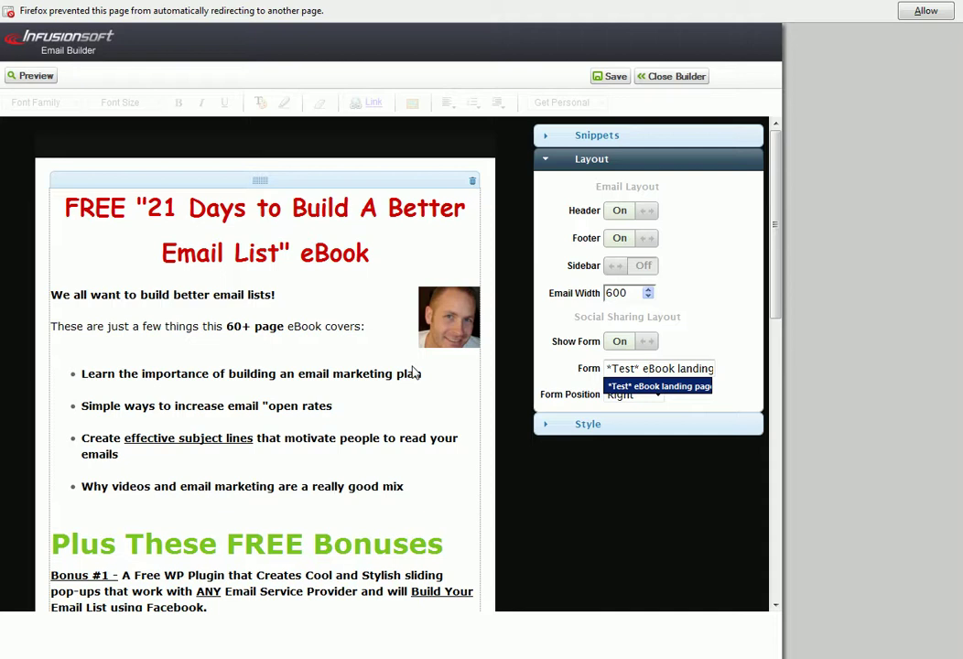
# Step: Confirm the *Test* eBook landing page form, close the builder, and start a new email broadcast
pyautogui.click(507, 376)
pyautogui.click(673, 77)
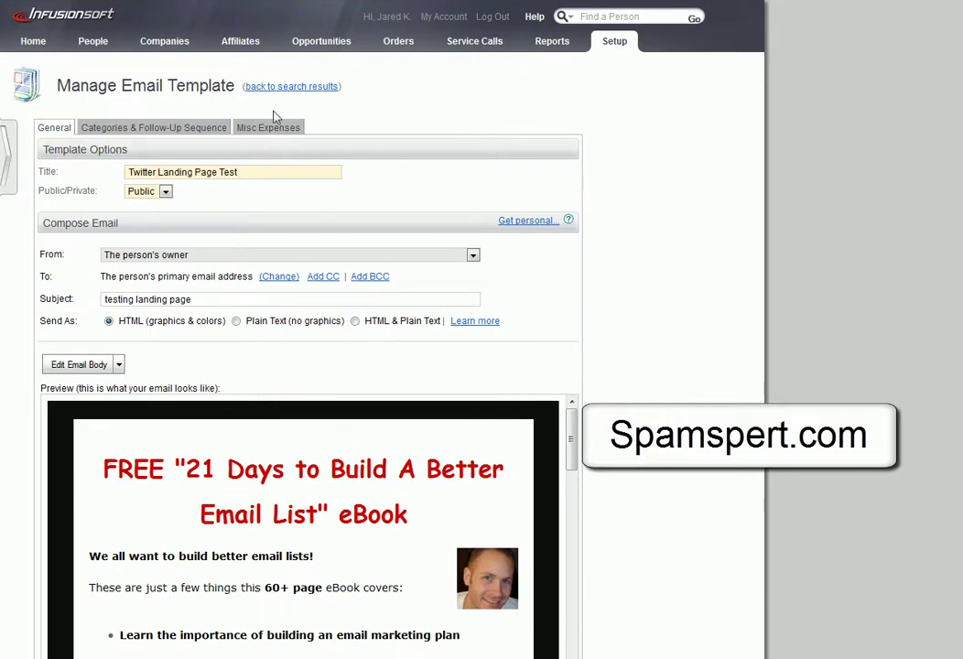
pyautogui.moveTo(95, 42)
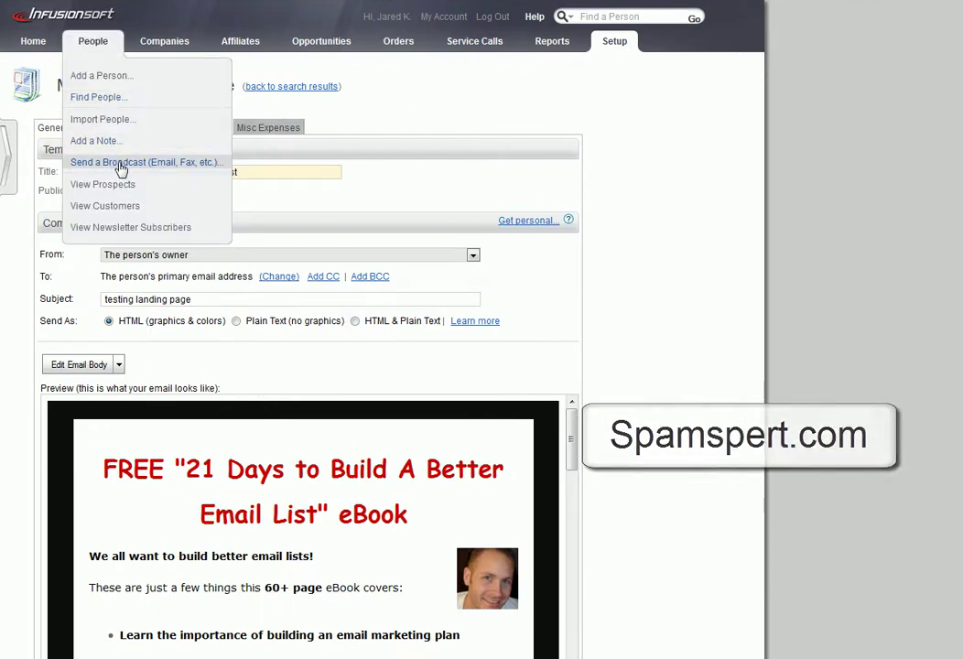
pyautogui.click(81, 164)
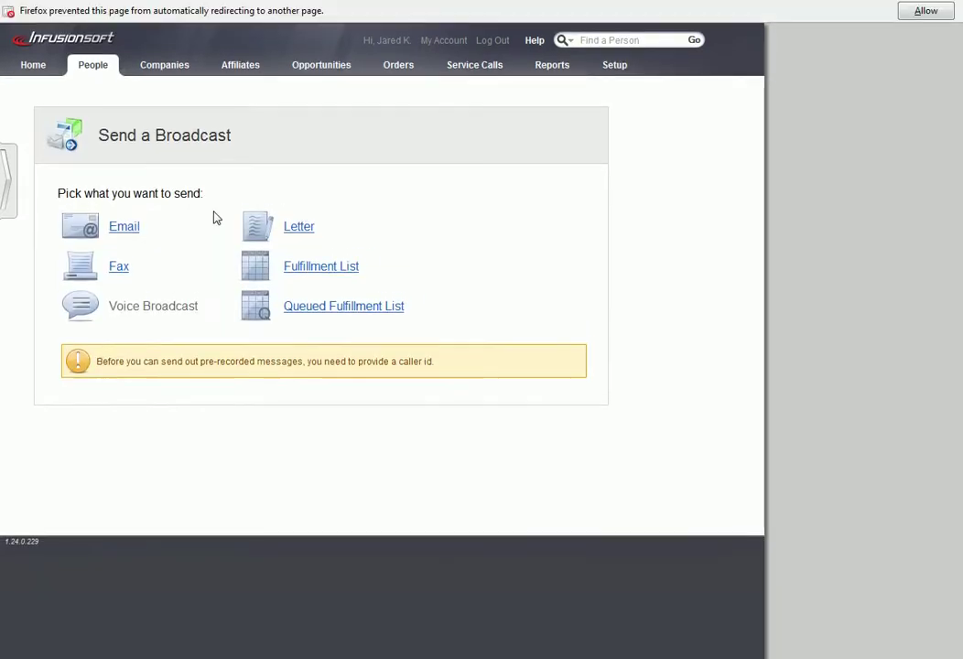
pyautogui.click(120, 237)
pyautogui.click(96, 420)
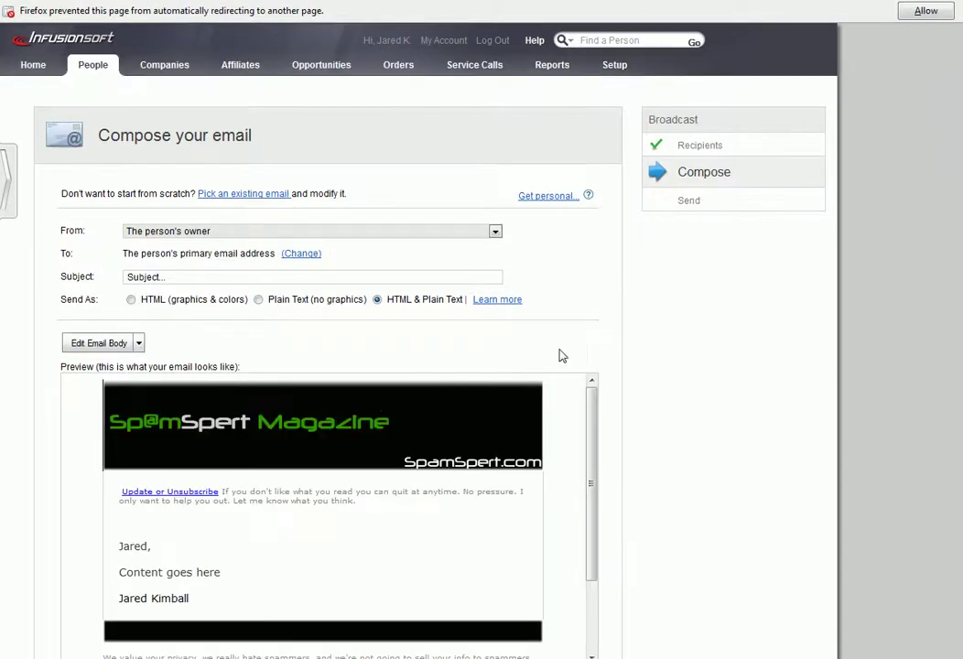
# Step: Search existing templates by name for 'tw' and use Twitter Landing Page Test in the broadcast
pyautogui.click(242, 194)
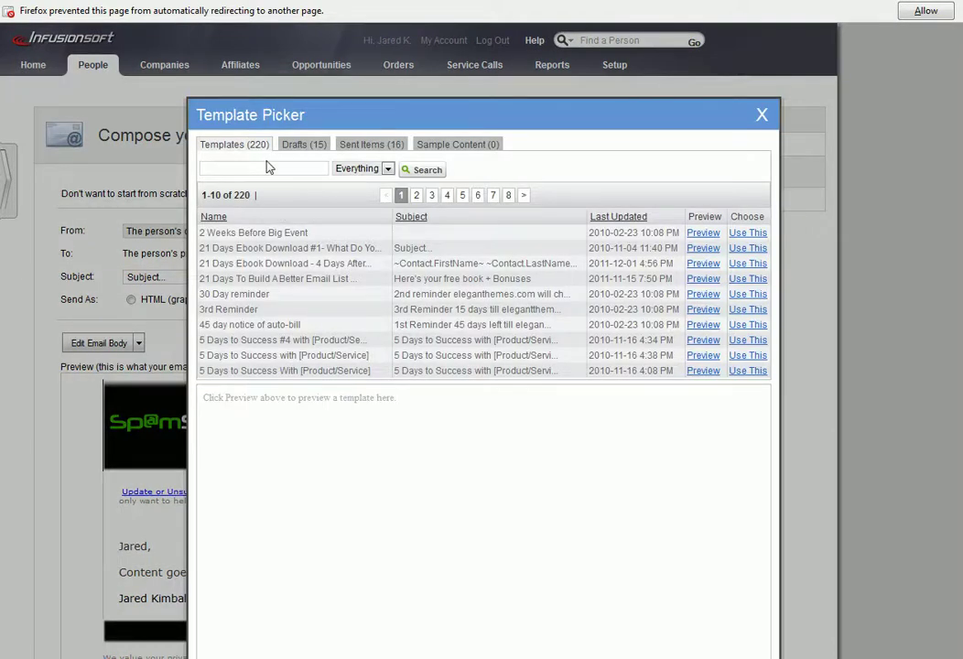
pyautogui.click(268, 170)
pyautogui.write('twitter')
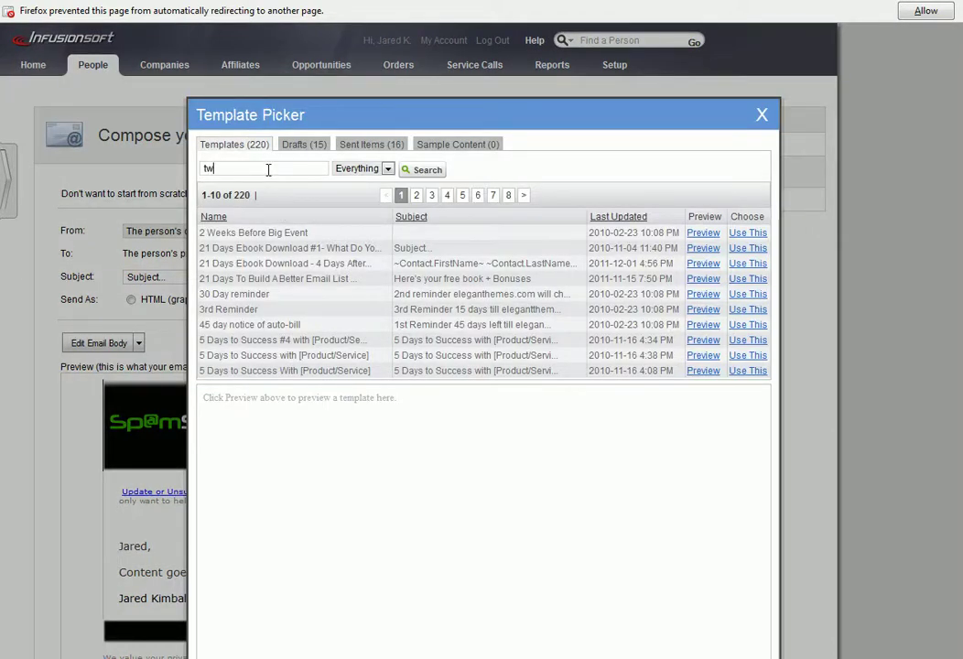
pyautogui.click(378, 169)
pyautogui.click(357, 194)
pyautogui.click(434, 174)
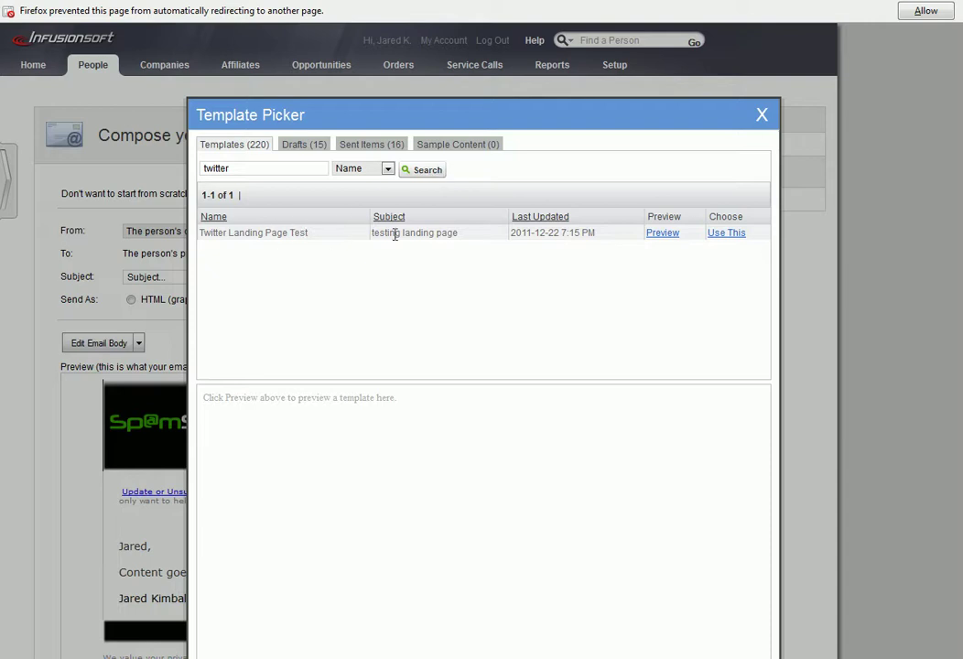
pyautogui.click(722, 234)
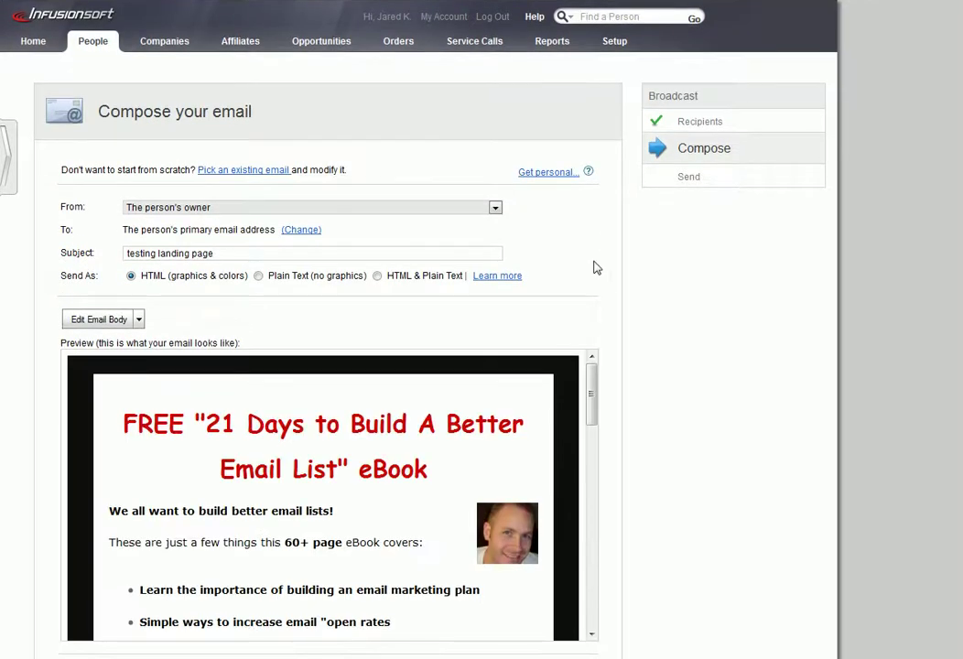
pyautogui.scroll(-5, 618, 279)
# Step: Accept the Acceptable Use Policy and permission terms, disable completion notification, and enable Twitter sharing
pyautogui.click(100, 648)
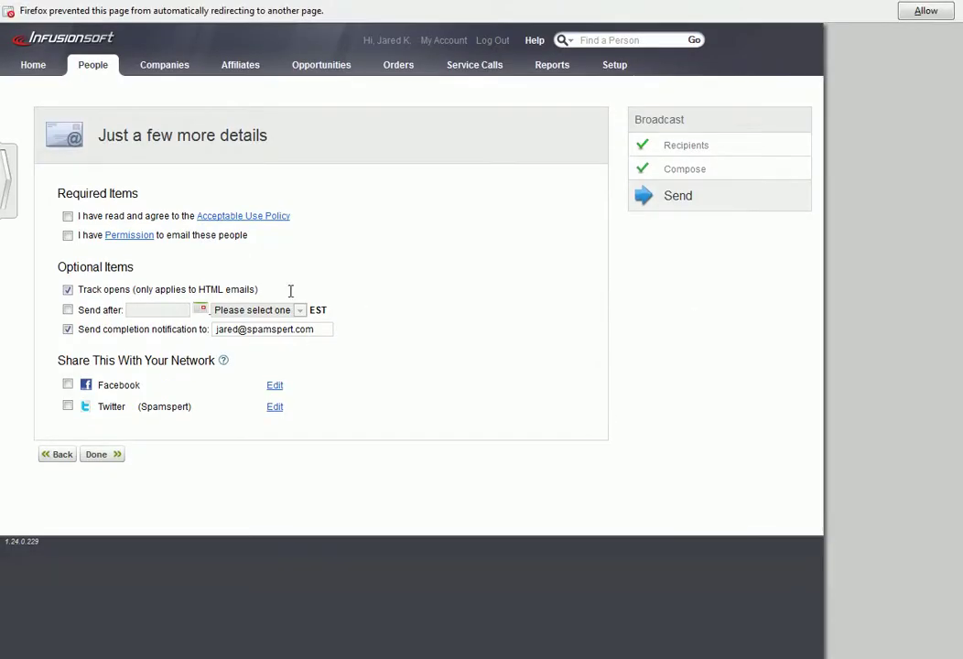
pyautogui.click(67, 216)
pyautogui.click(67, 236)
pyautogui.click(68, 330)
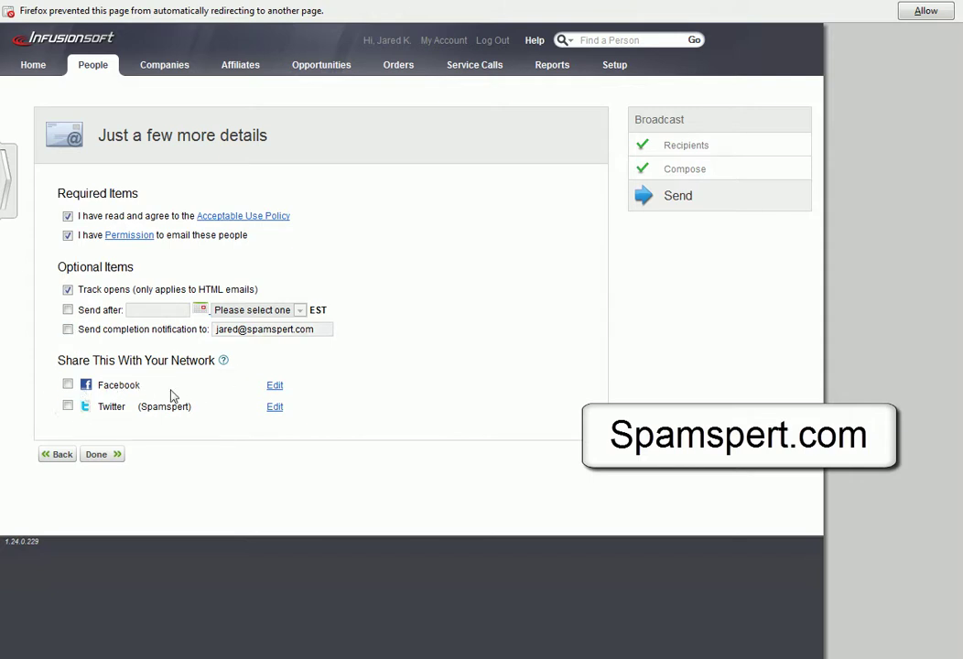
pyautogui.click(68, 407)
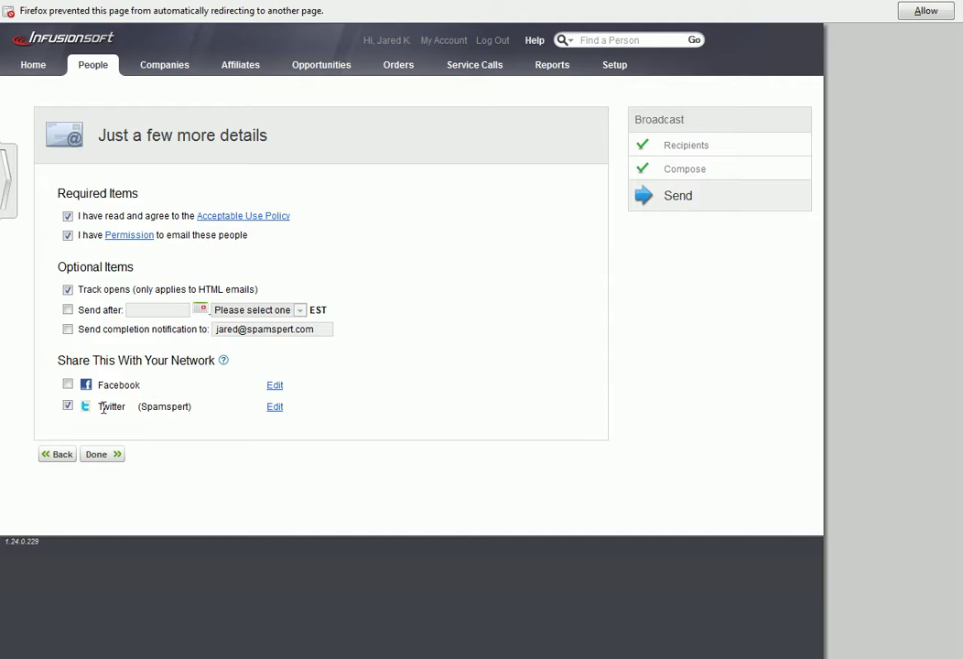
pyautogui.moveTo(140, 407); pyautogui.dragTo(203, 420)
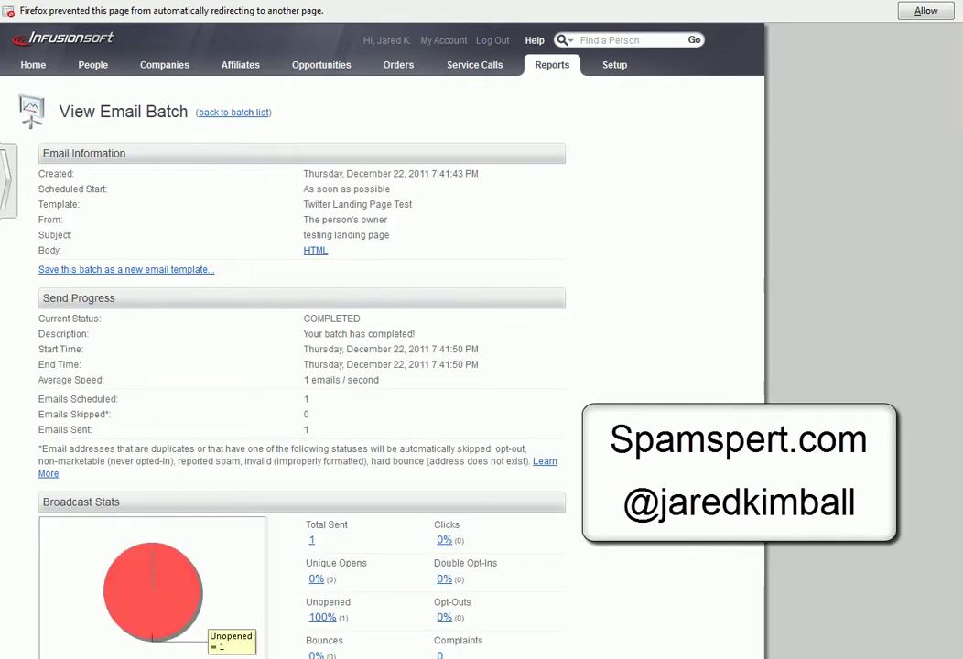
# Step: On Twitter, load the new tweets and select the tinyurl link in the 'testing landing page' tweet
pyautogui.hotkey('ctrl', 'Tab')
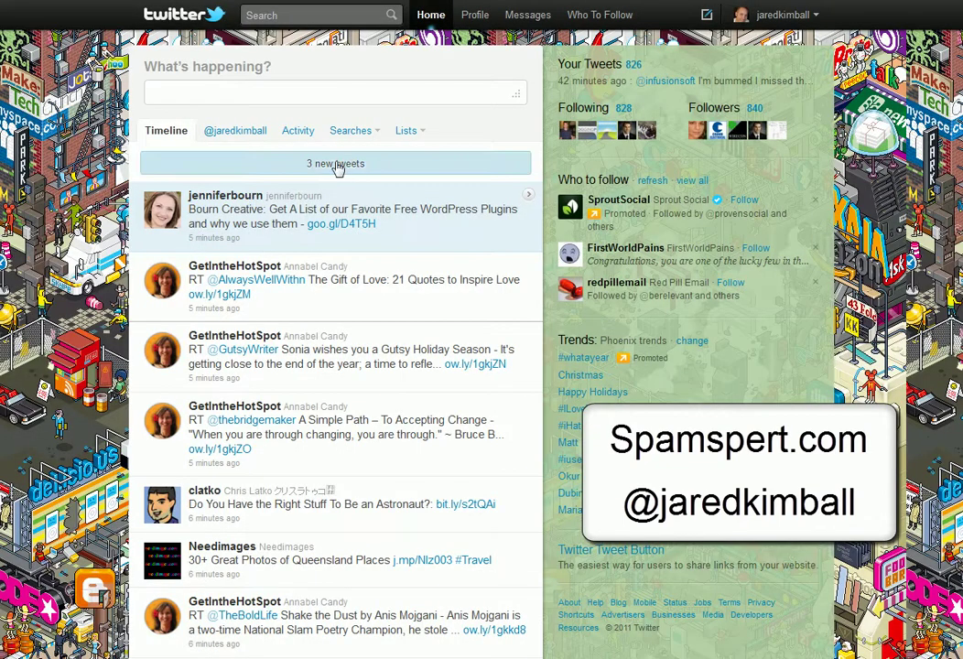
pyautogui.click(337, 169)
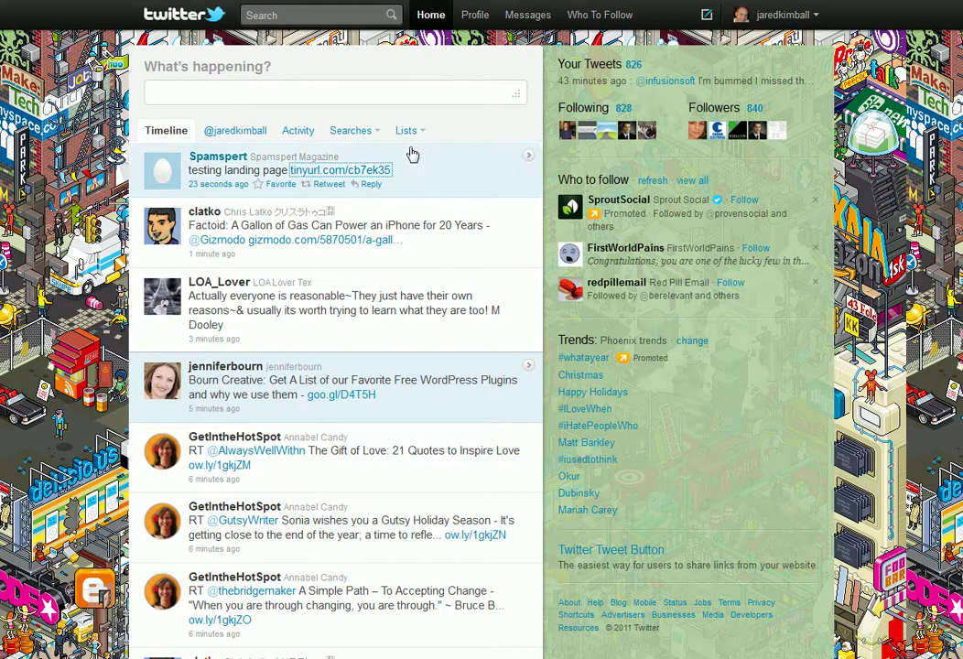
pyautogui.moveTo(392, 176); pyautogui.dragTo(293, 180)
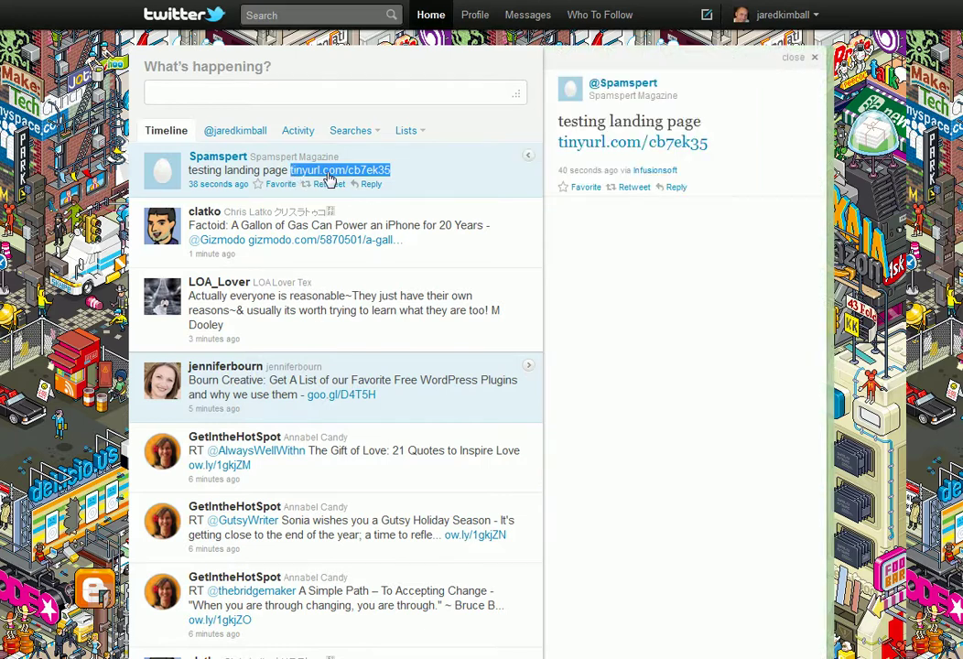